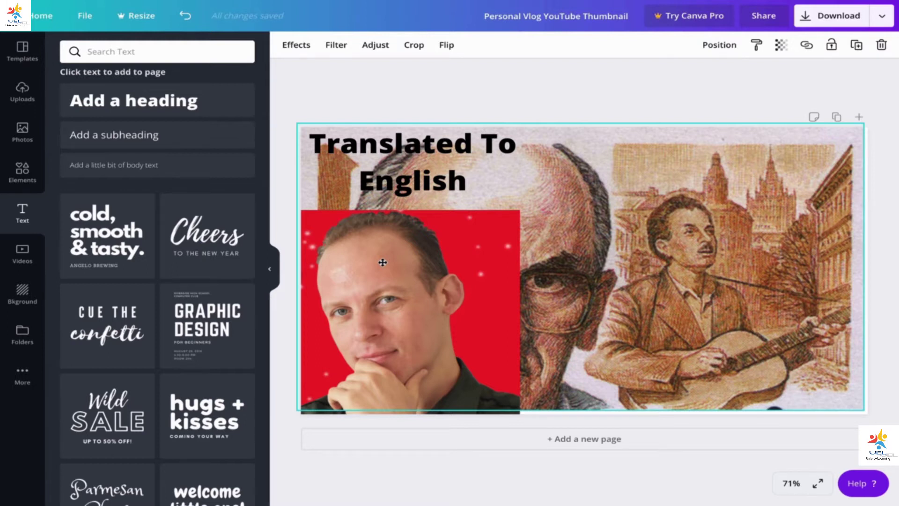
# Move the stamp portrait image rightward so its edge sits flush against the red-background photo.
pyautogui.moveTo(383, 262); pyautogui.dragTo(602, 266)
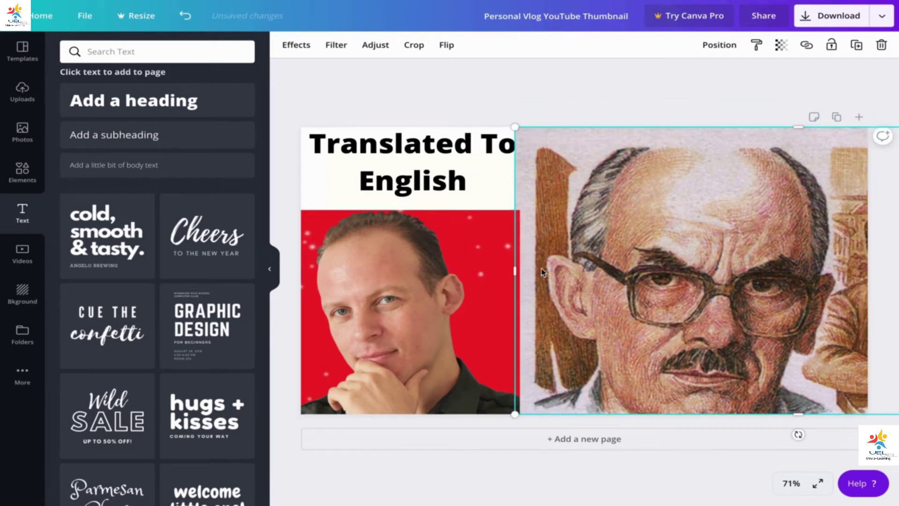
pyautogui.moveTo(561, 267); pyautogui.dragTo(567, 267)
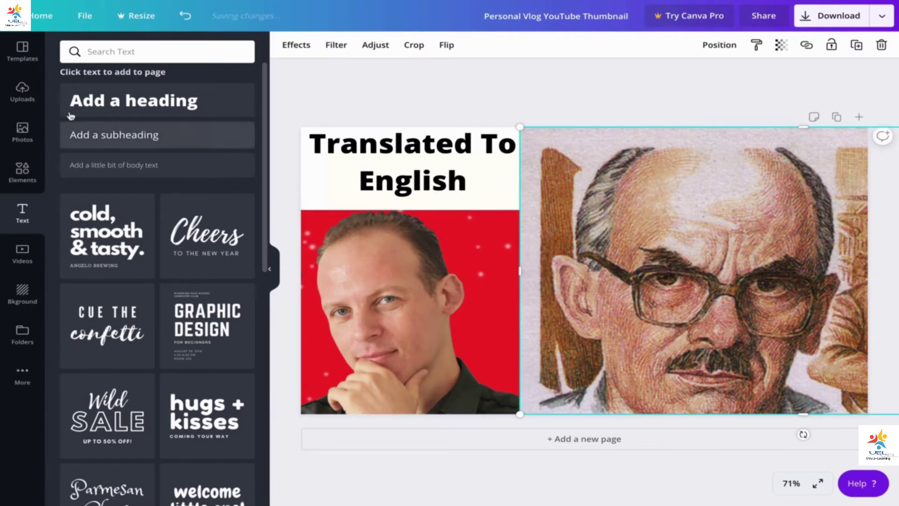
pyautogui.click(22, 90)
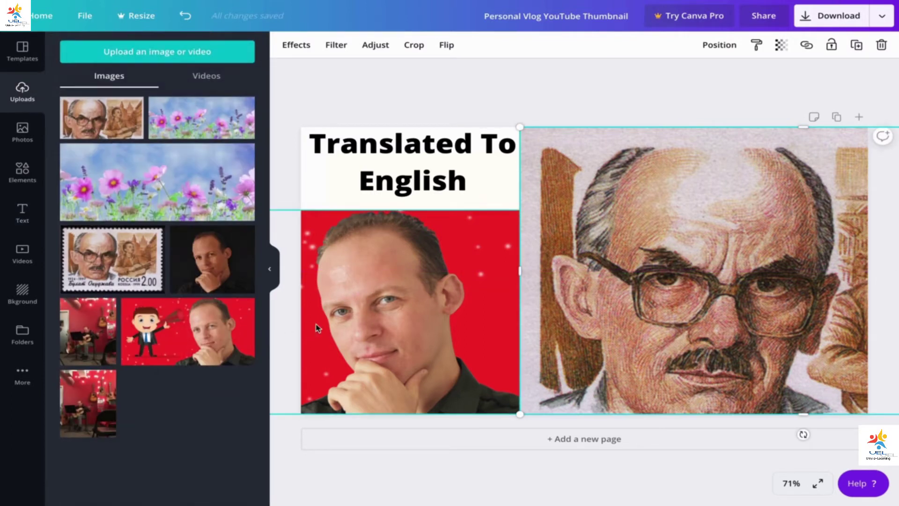
pyautogui.click(375, 332)
pyautogui.moveTo(375, 332)
pyautogui.mouseDown()
pyautogui.moveTo(546, 321)
pyautogui.moveTo(373, 333)
pyautogui.mouseUp()
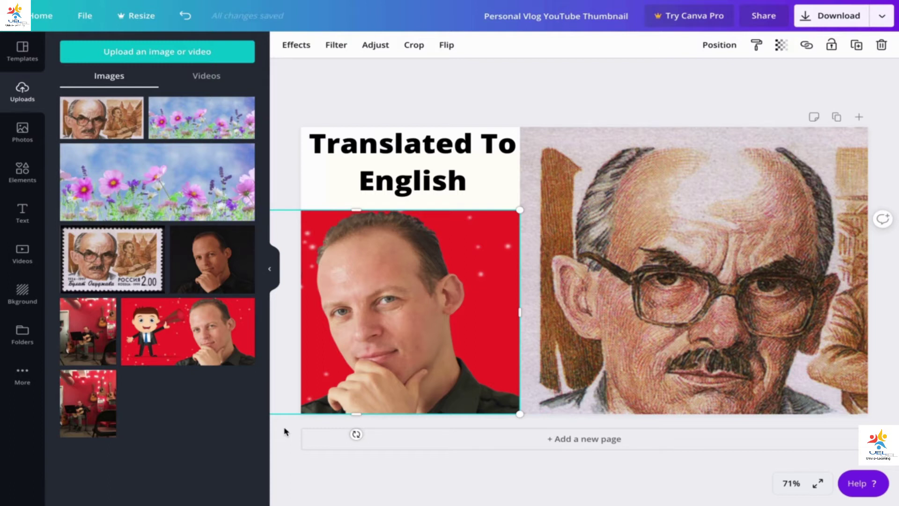
pyautogui.click(286, 431)
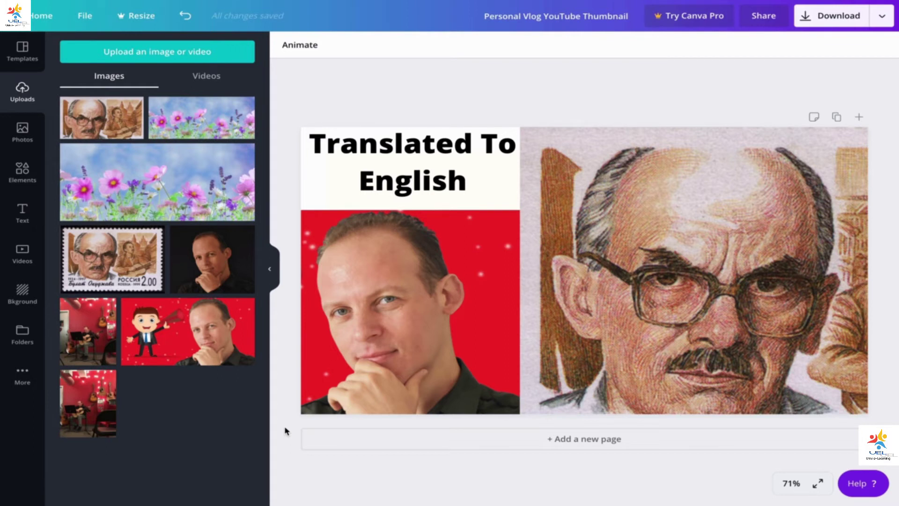
# Capture separate screenshots of the red-background photo and the portion of the stamp portrait inside the page.
pyautogui.press('shift+super+4')
pyautogui.moveTo(299, 211); pyautogui.dragTo(519, 414)
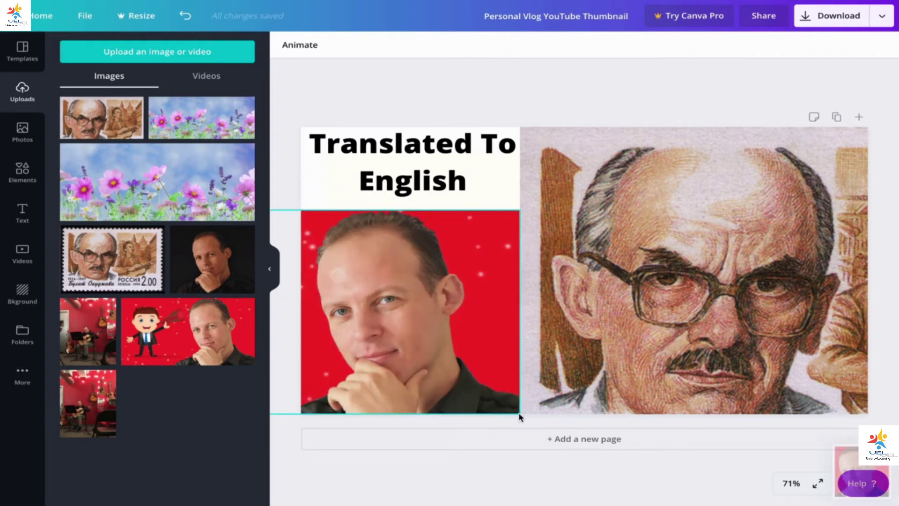
pyautogui.press('shift+super+4')
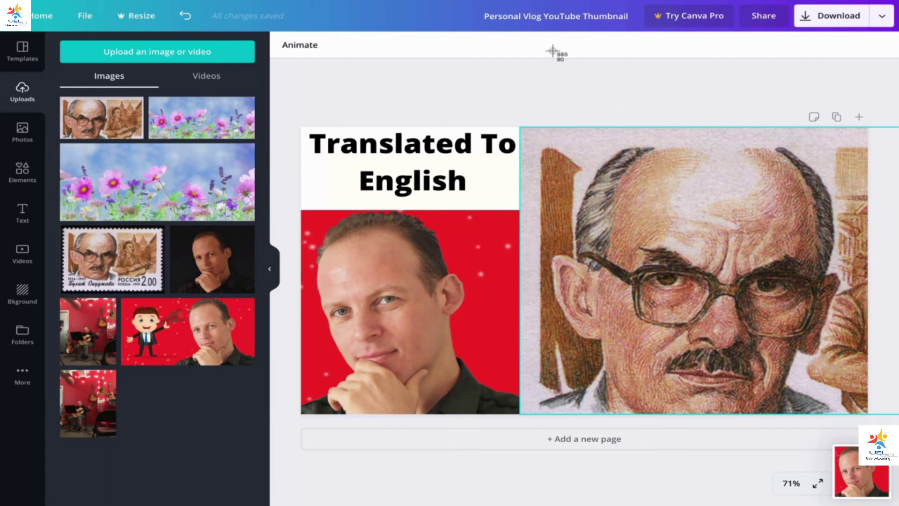
pyautogui.moveTo(528, 138); pyautogui.dragTo(855, 414)
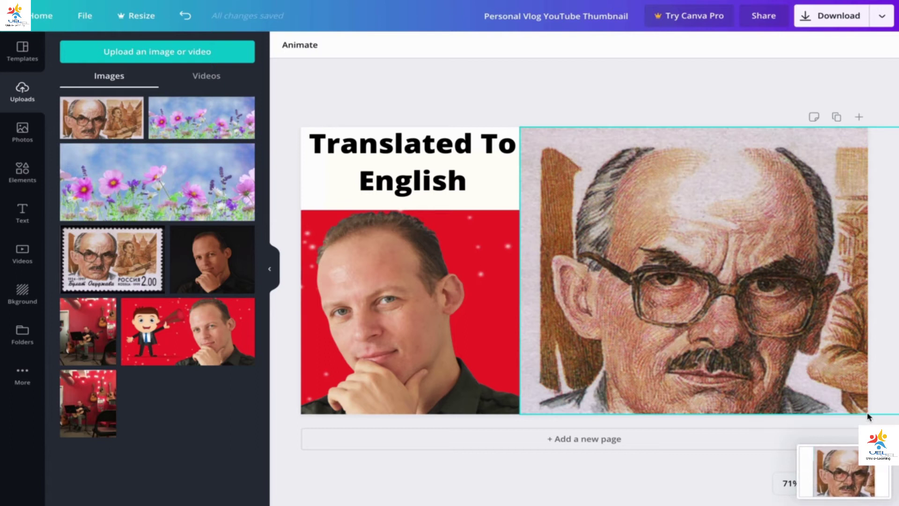
# Delete the stamp portrait, the red-background photo and the "Translated To English" heading from the page.
pyautogui.click(656, 323)
pyautogui.press('Delete')
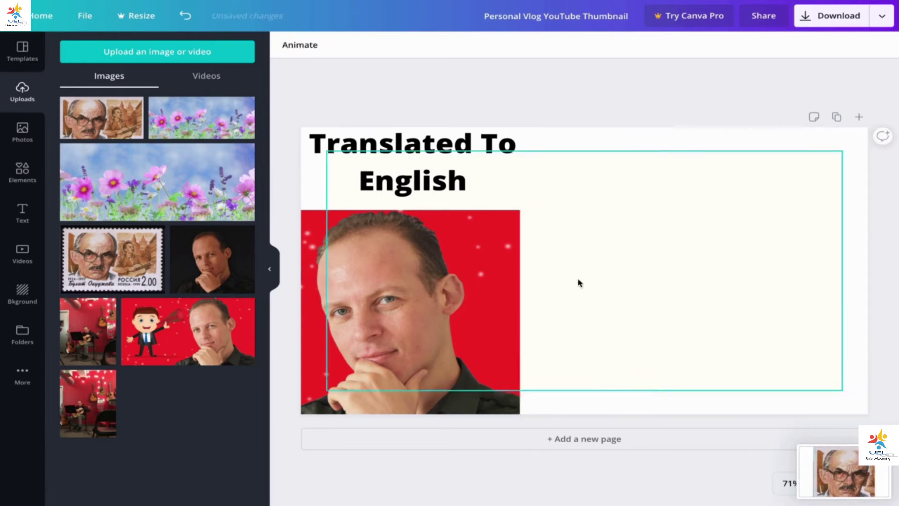
pyautogui.click(482, 273)
pyautogui.press('Delete')
pyautogui.click(412, 174)
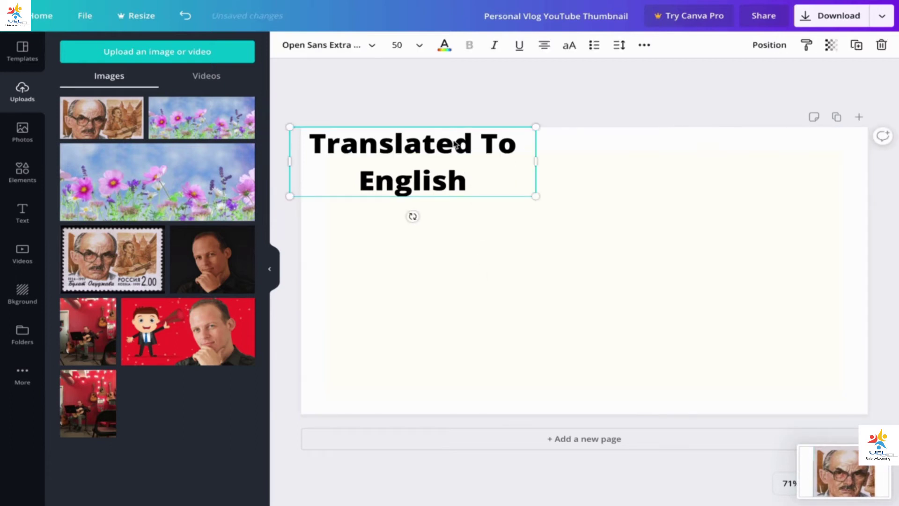
pyautogui.press('Delete')
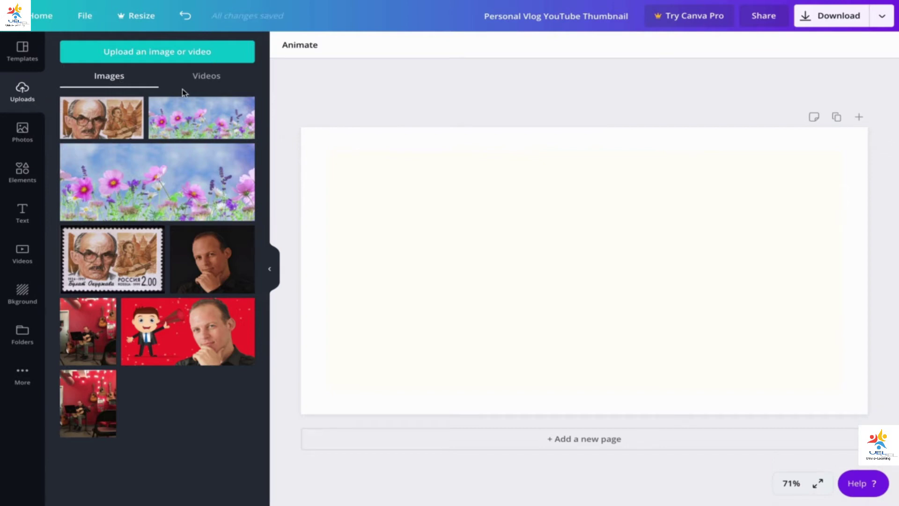
# Upload the 3.14.12 PM and 3.14.20 PM screenshots from the Desktop and place them with the portrait left and the photo lower right.
pyautogui.click(187, 53)
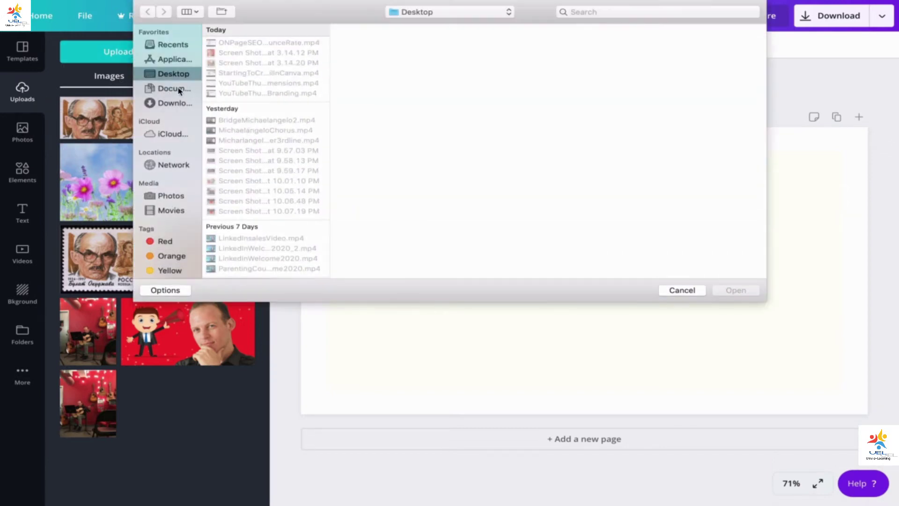
pyautogui.click(246, 54)
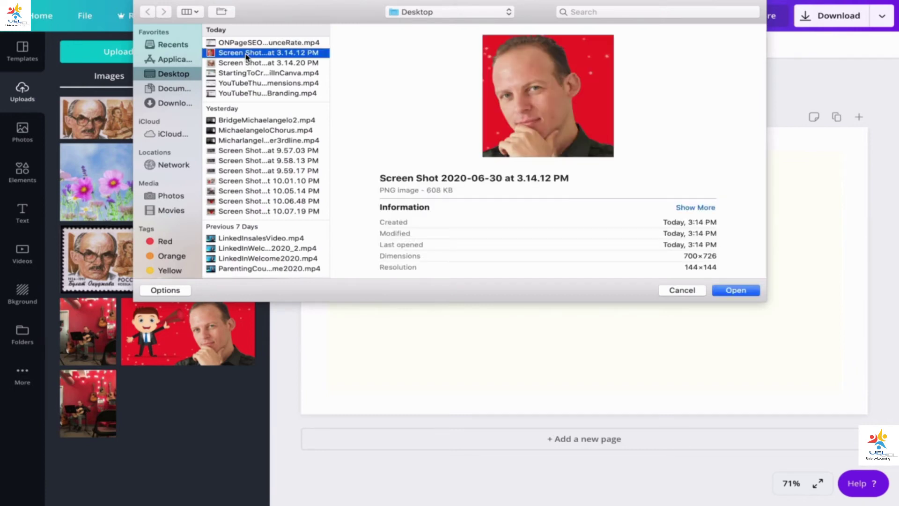
pyautogui.press('Down')
pyautogui.keyDown('shift'); pyautogui.click(246, 55); pyautogui.keyUp('shift')
pyautogui.press('Return')
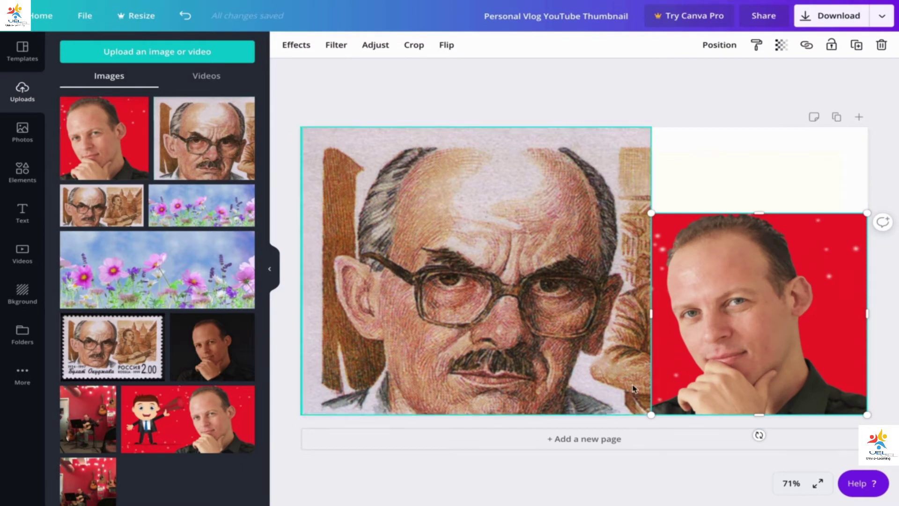
pyautogui.click(632, 423)
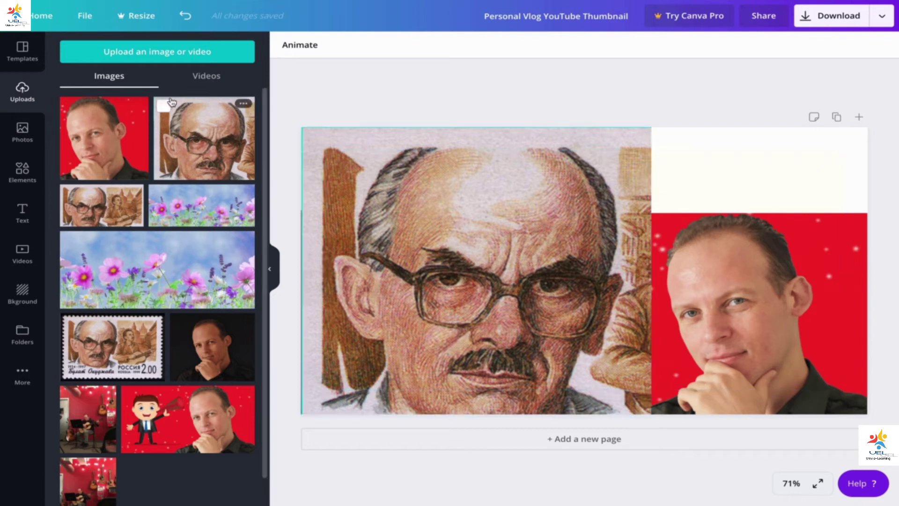
# Add a heading in the blank area above the red-background photo and narrow its text box to about 470 wide.
pyautogui.click(27, 209)
pyautogui.moveTo(133, 101); pyautogui.dragTo(768, 185)
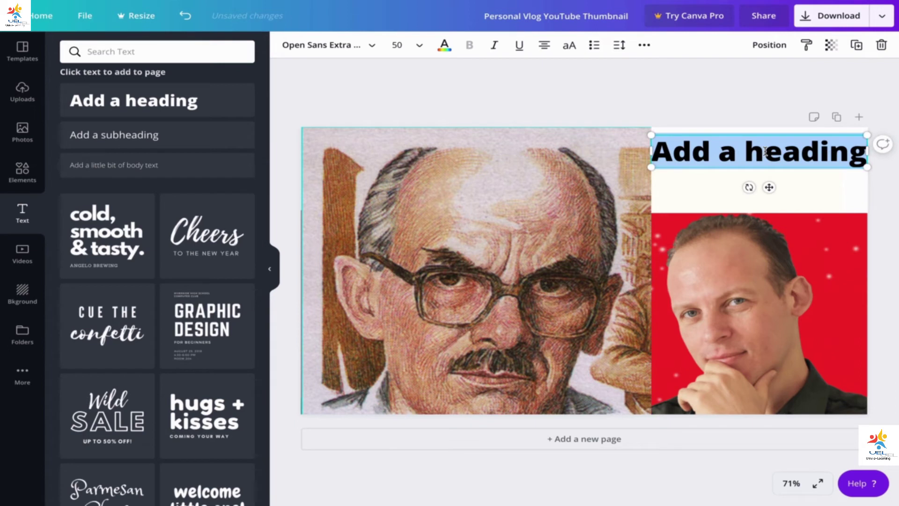
pyautogui.click(766, 151)
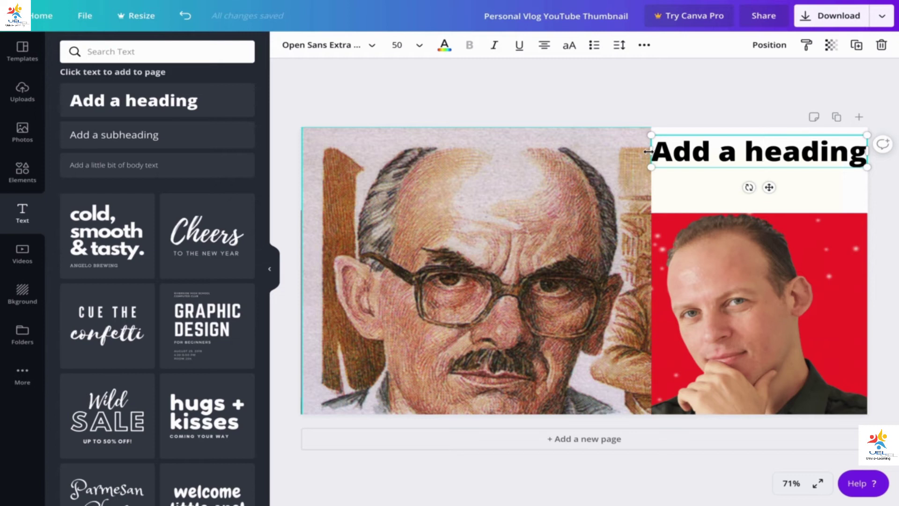
pyautogui.moveTo(640, 152)
pyautogui.mouseDown()
pyautogui.moveTo(394, 158)
pyautogui.moveTo(655, 153)
pyautogui.mouseUp()
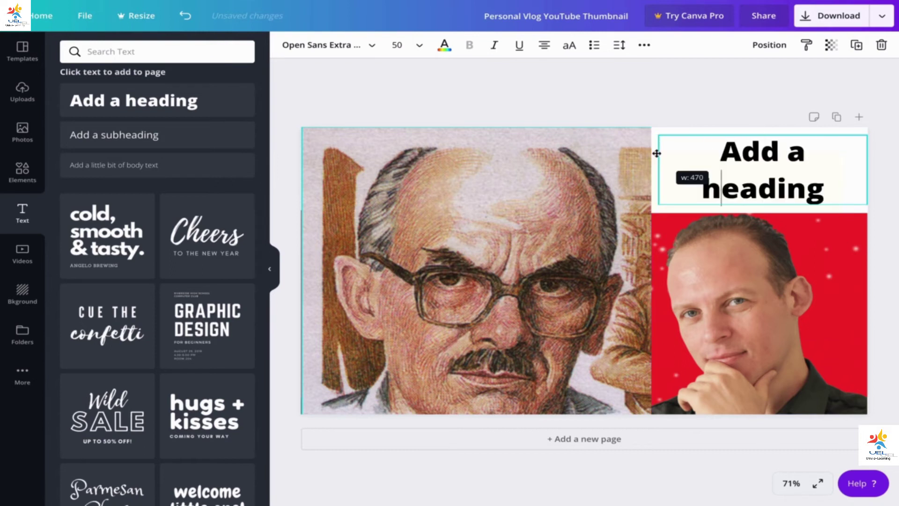
pyautogui.moveTo(656, 153); pyautogui.dragTo(656, 152)
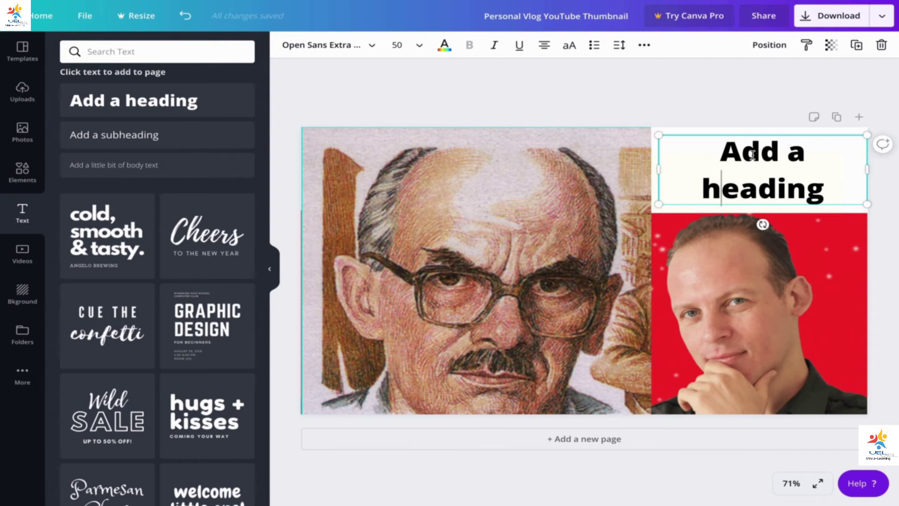
# Replace the heading's placeholder text with "Georgian Song Translated To English And Rewritten".
pyautogui.hotkey('ctrl', 'a')
pyautogui.write('Georgian Song Translated To English And Rewritten')
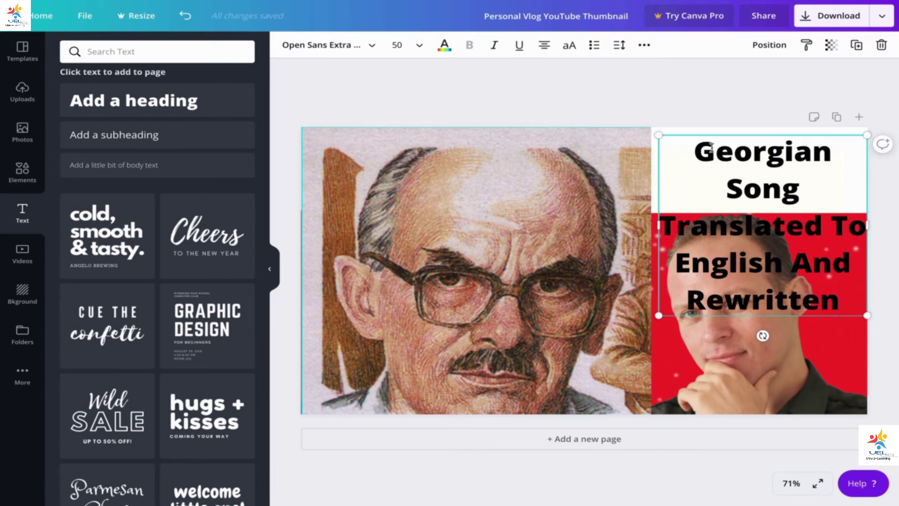
# Replace "Georgian Song Translated To" at the start of the heading with "In".
pyautogui.moveTo(694, 149); pyautogui.dragTo(763, 187)
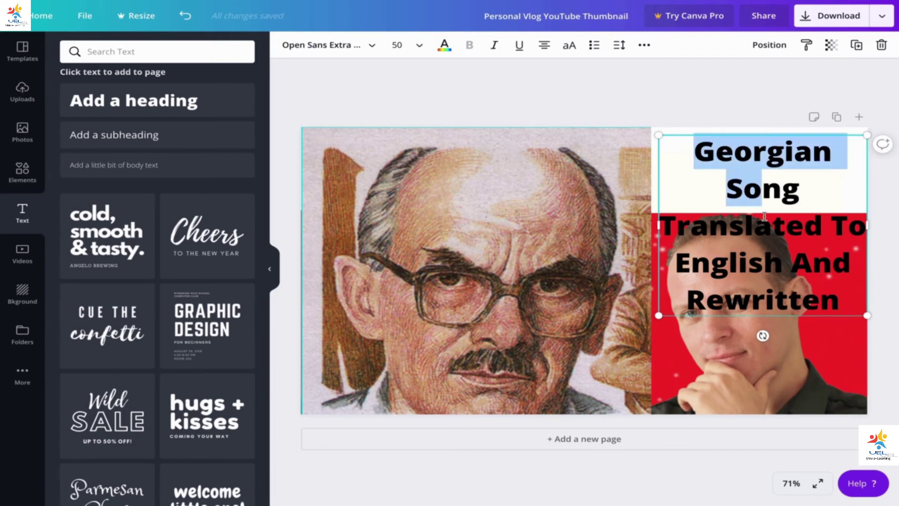
pyautogui.doubleClick(711, 224)
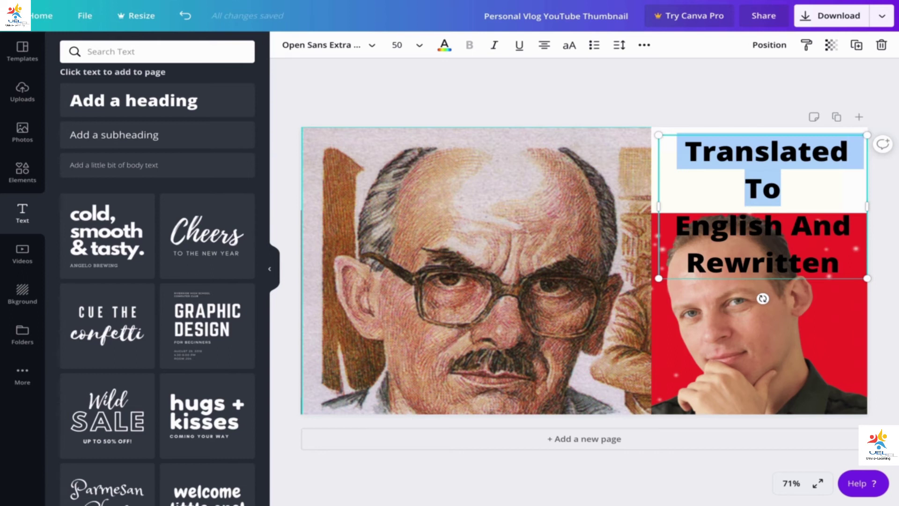
pyautogui.write('IN')
pyautogui.press('BackSpace')
pyautogui.write('n')
pyautogui.press('Right')
pyautogui.press('Right')
pyautogui.press('Right')
pyautogui.press('Right')
pyautogui.press('Up')
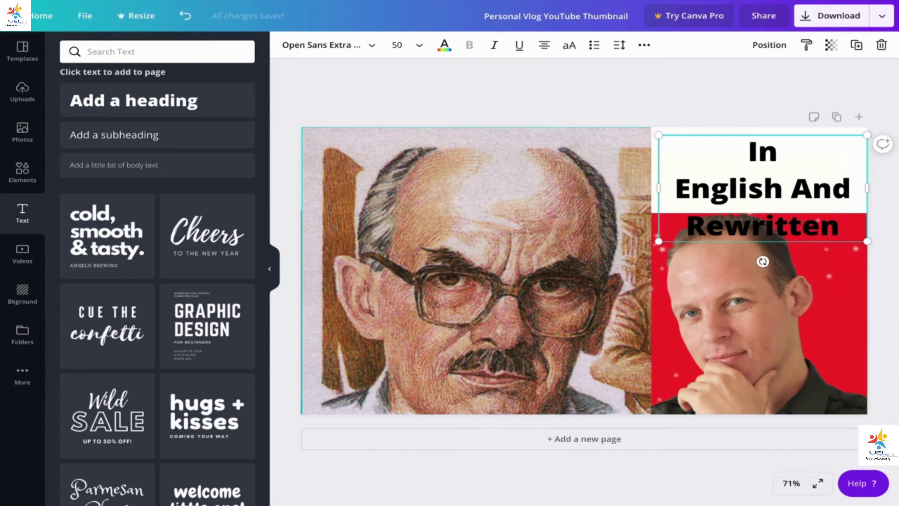
# Edit the heading to read "In English & Rewritten" on two lines and extend its text box toward the left.
pyautogui.press('BackSpace')
pyautogui.press('Down')
pyautogui.press('BackSpace')
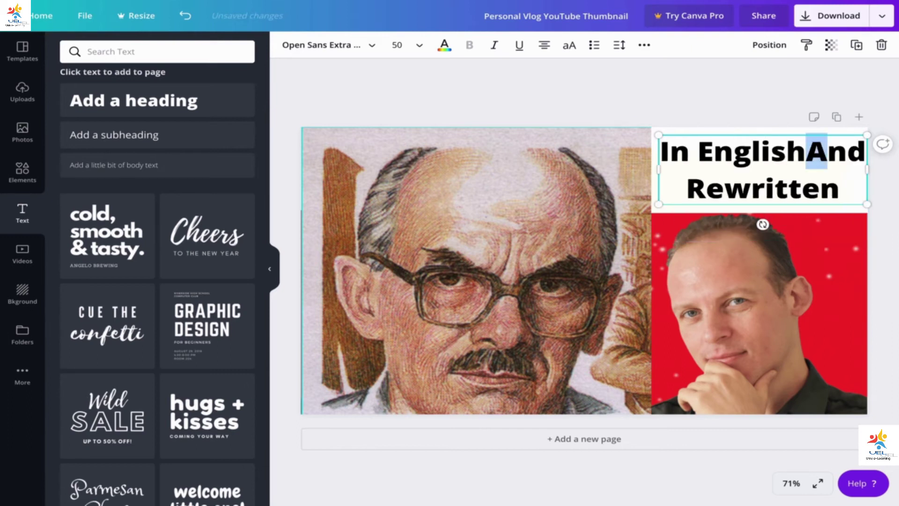
pyautogui.hotkey('shift', 'Right')
pyautogui.hotkey('shift', 'Right')
pyautogui.press('Return')
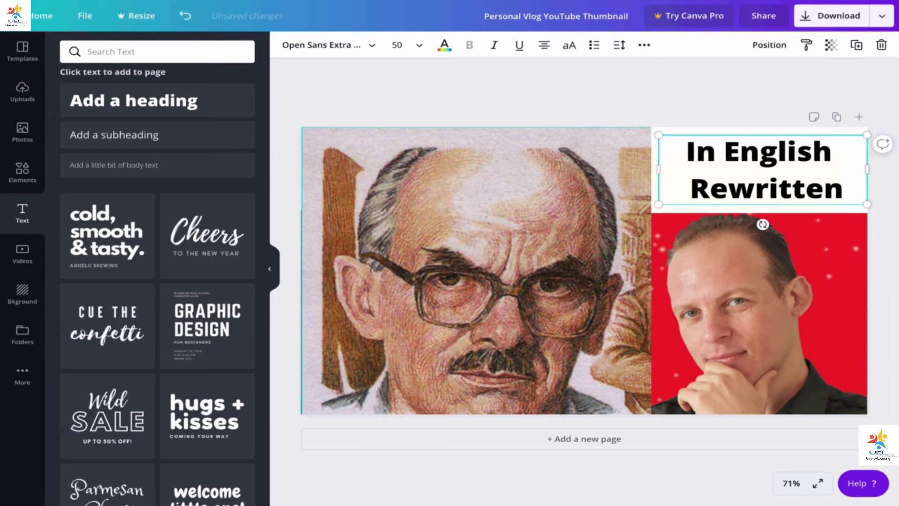
pyautogui.press('BackSpace')
pyautogui.write('&')
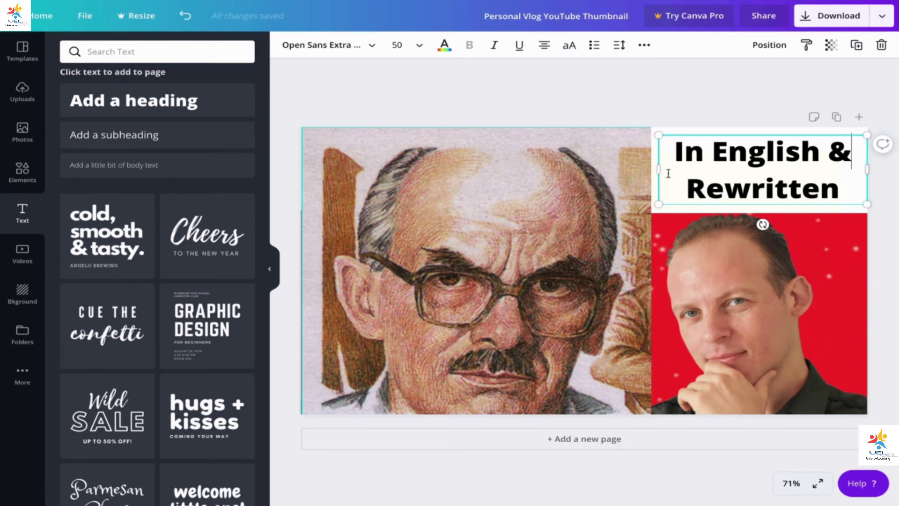
pyautogui.moveTo(659, 170); pyautogui.dragTo(622, 168)
pyautogui.click(641, 87)
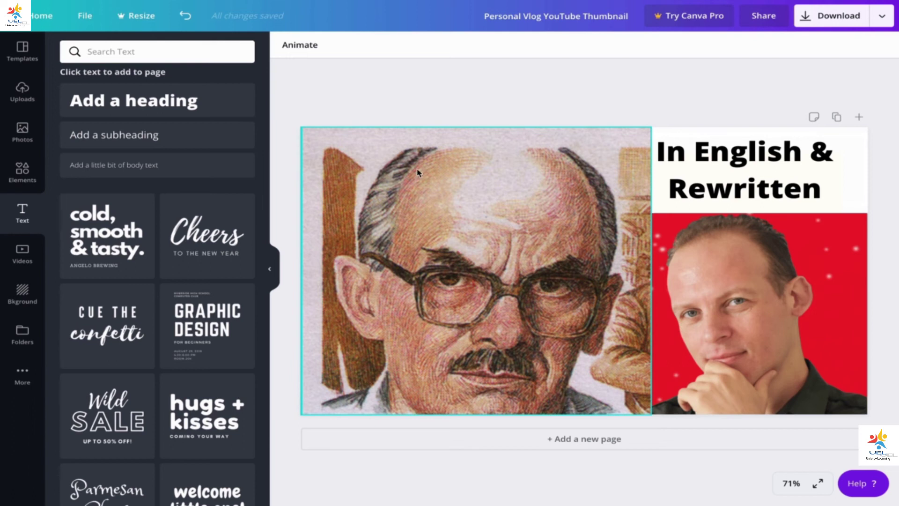
pyautogui.click(477, 196)
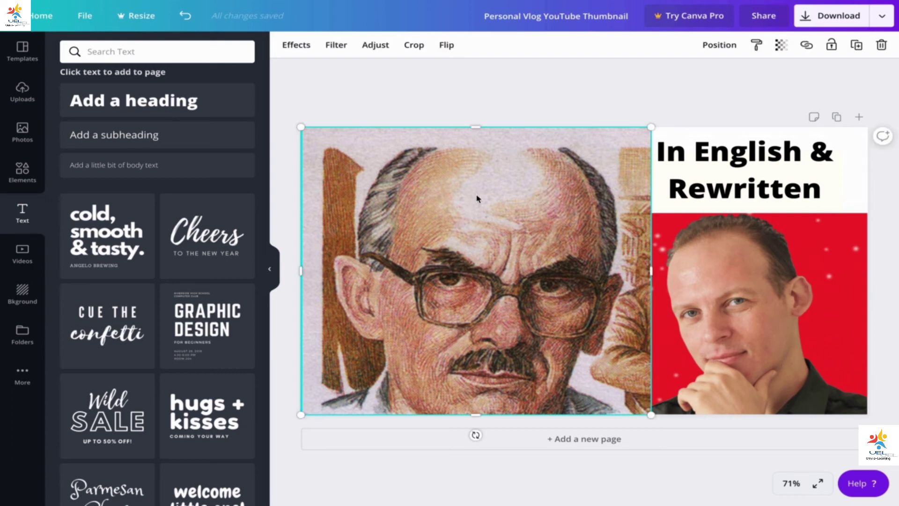
pyautogui.moveTo(478, 201); pyautogui.dragTo(479, 215)
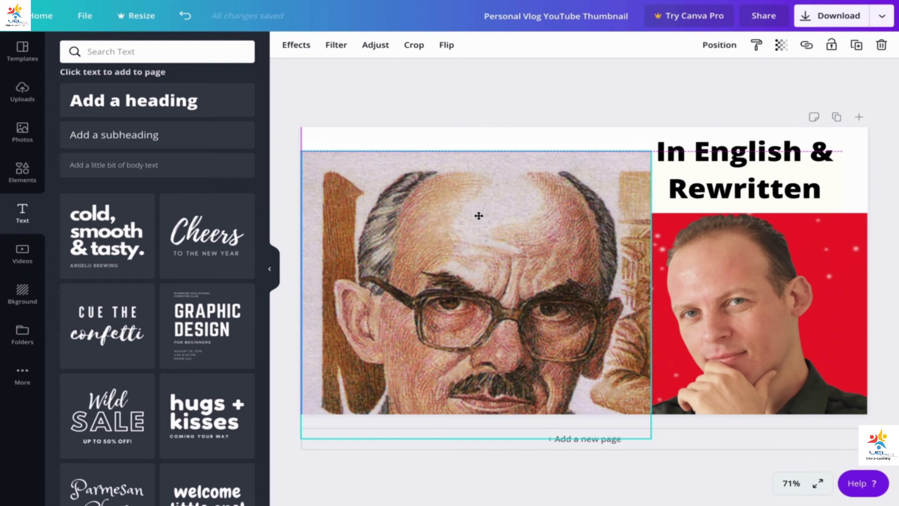
pyautogui.moveTo(478, 216); pyautogui.dragTo(474, 194)
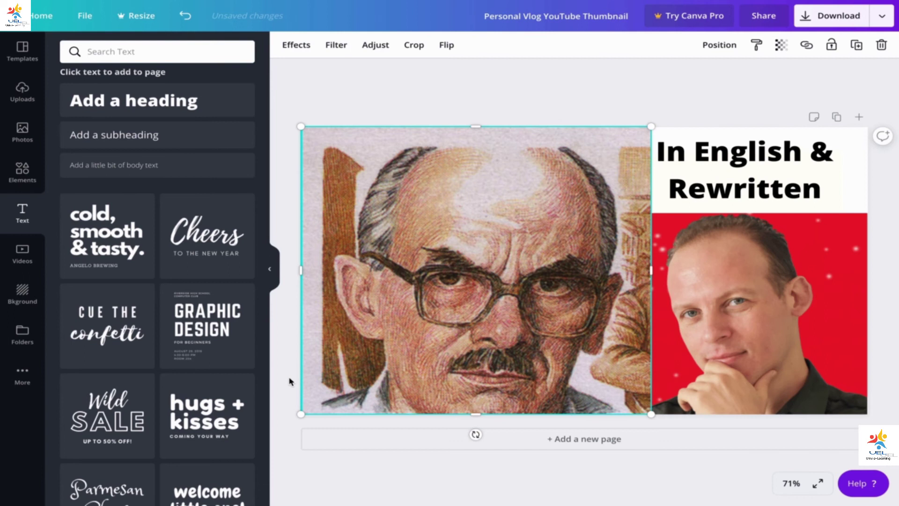
# Add a subheading reading "Georgian Song" and place it in the upper-left corner of the stamp portrait.
pyautogui.click(135, 135)
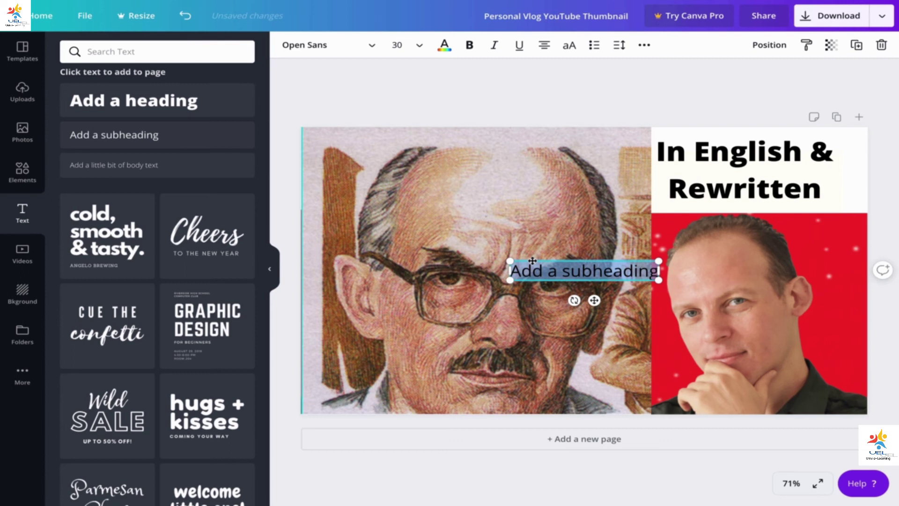
pyautogui.write('Georgian Song')
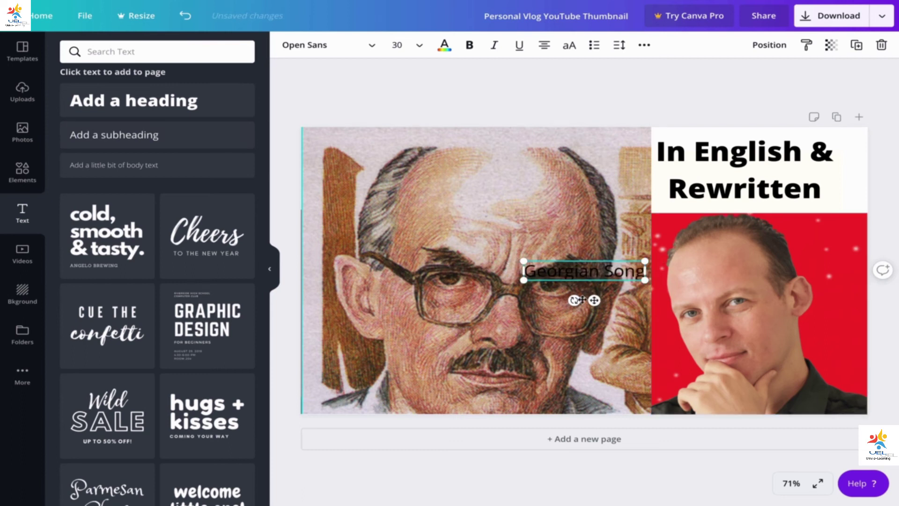
pyautogui.moveTo(582, 300); pyautogui.dragTo(508, 166)
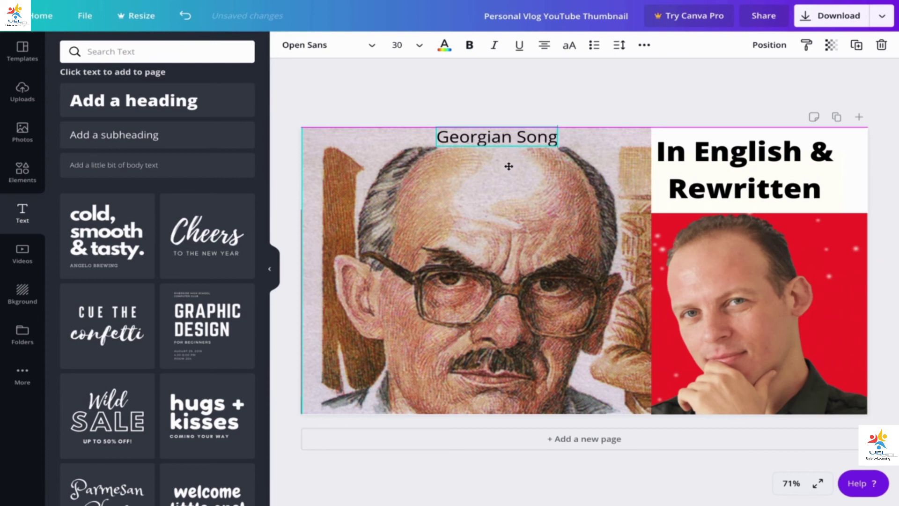
pyautogui.moveTo(509, 166); pyautogui.dragTo(382, 170)
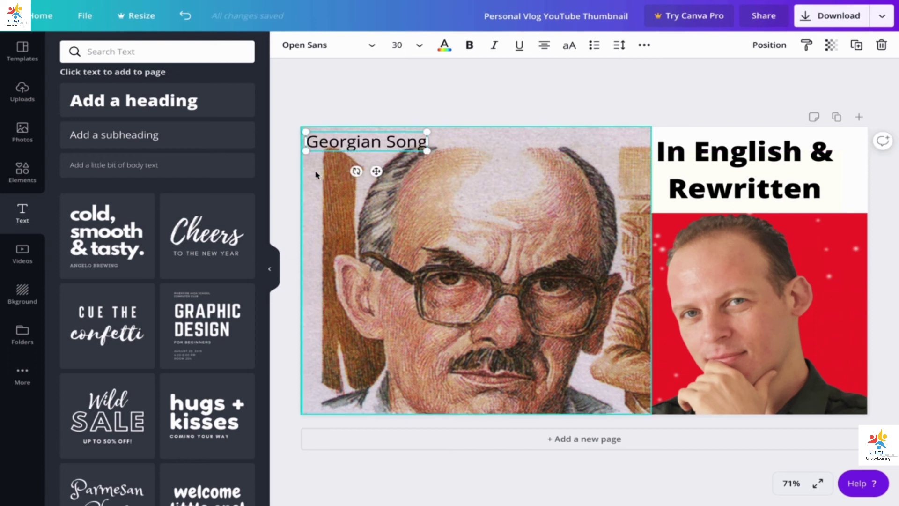
pyautogui.doubleClick(350, 142)
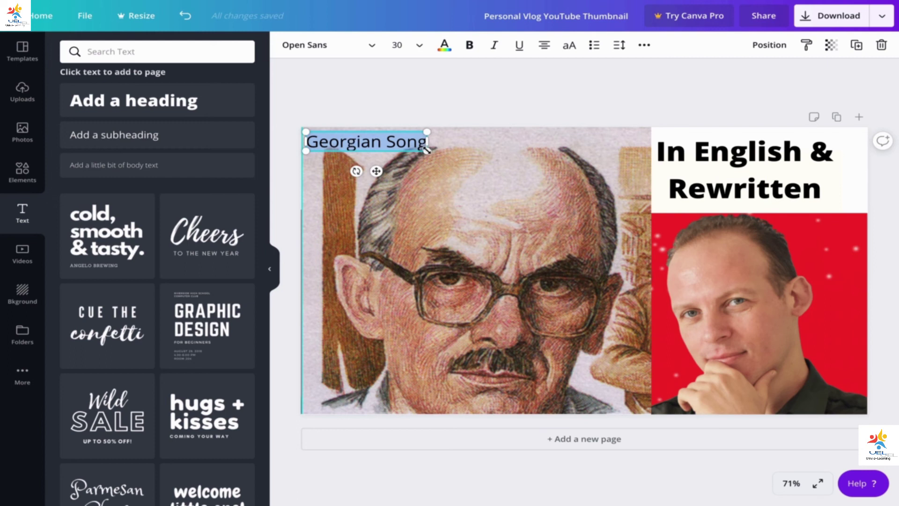
# Enlarge the "Georgian Song" subheading to size 31.3 and move it to the stamp portrait's upper-right corner, beside the heading.
pyautogui.moveTo(426, 149); pyautogui.dragTo(432, 154)
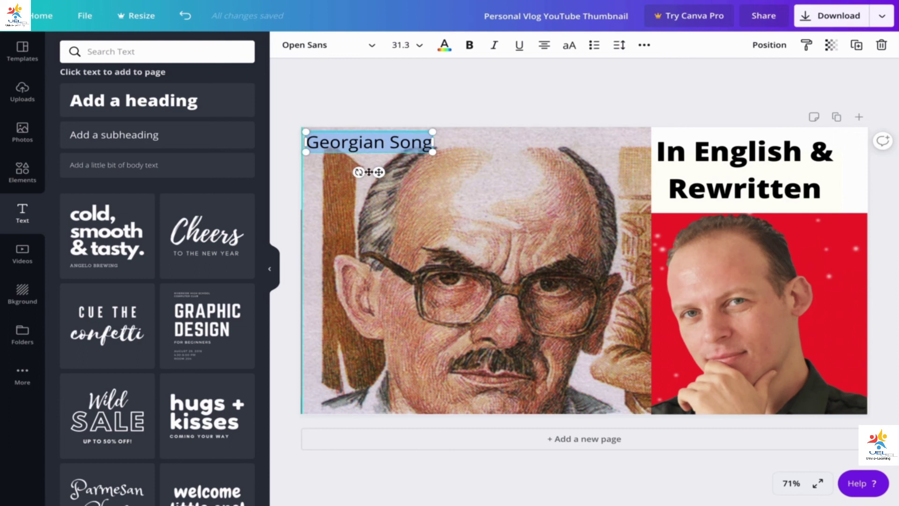
pyautogui.moveTo(370, 171); pyautogui.dragTo(589, 183)
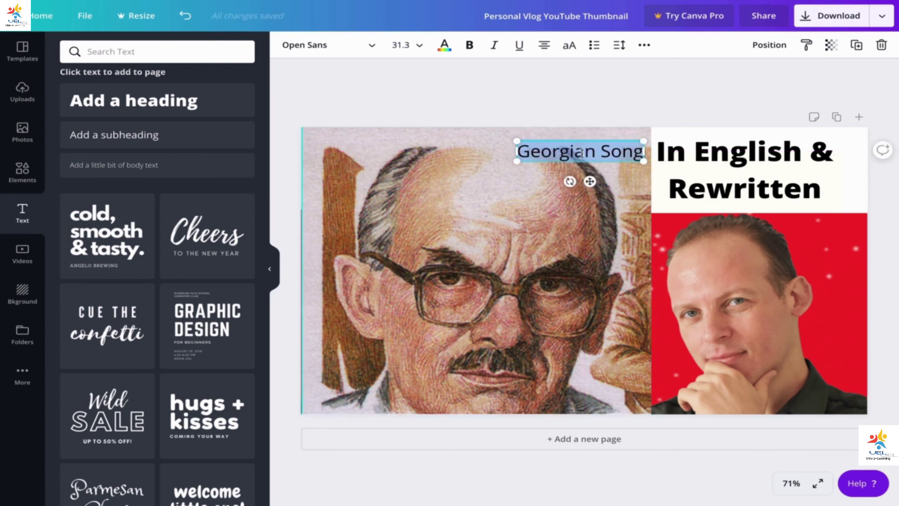
pyautogui.moveTo(590, 181); pyautogui.dragTo(590, 176)
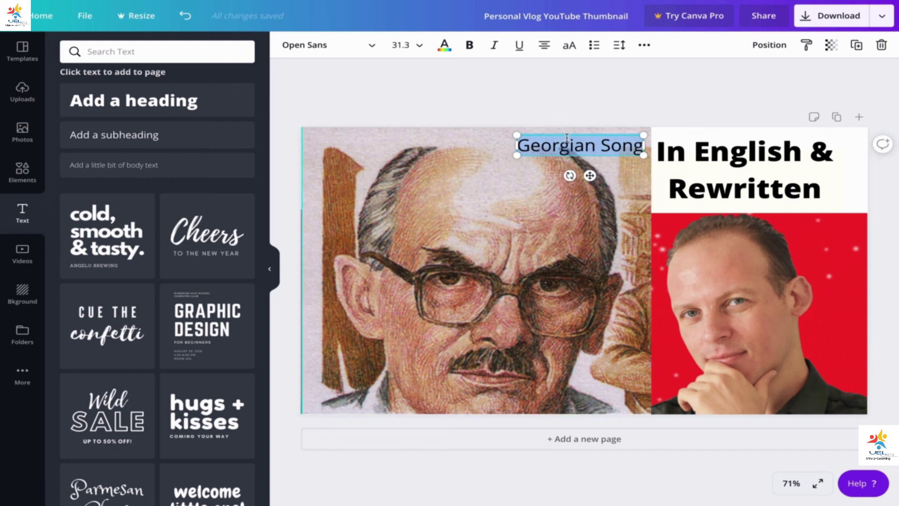
# Change the "Georgian Song" subheading's text color to the dark blue default color.
pyautogui.click(445, 45)
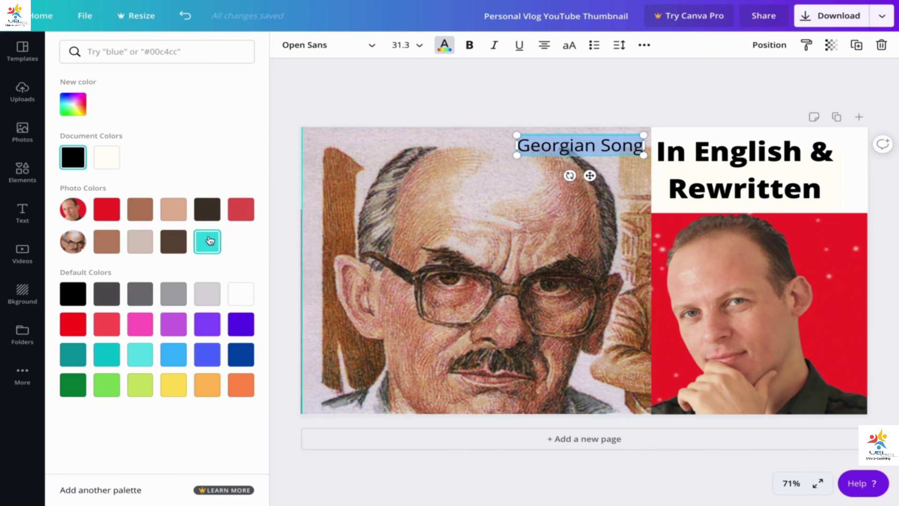
pyautogui.click(241, 354)
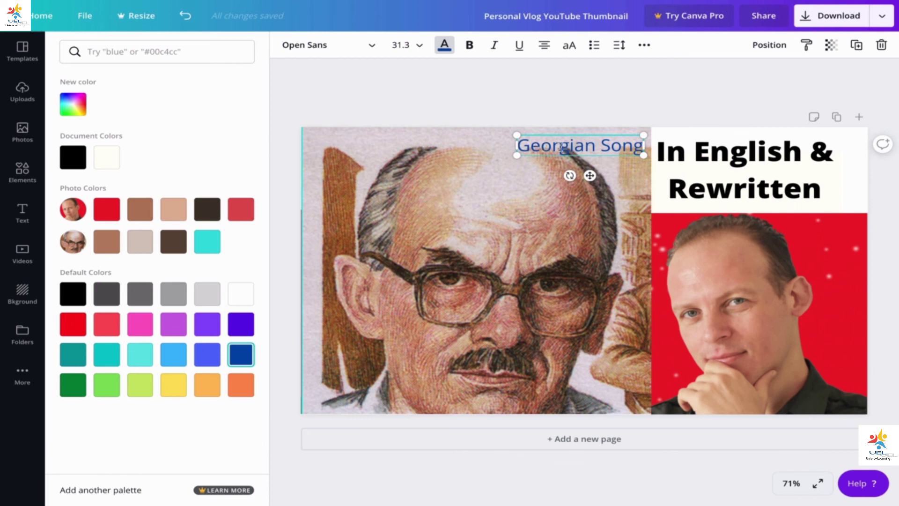
# Make the "Georgian Song" subheading bold and set its text color to the black document color.
pyautogui.doubleClick(591, 148)
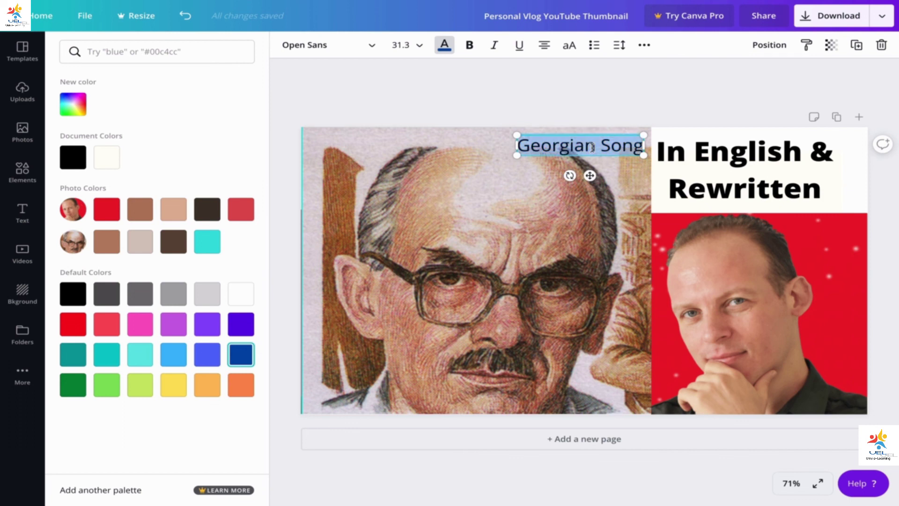
pyautogui.hotkey('ctrl', 'b')
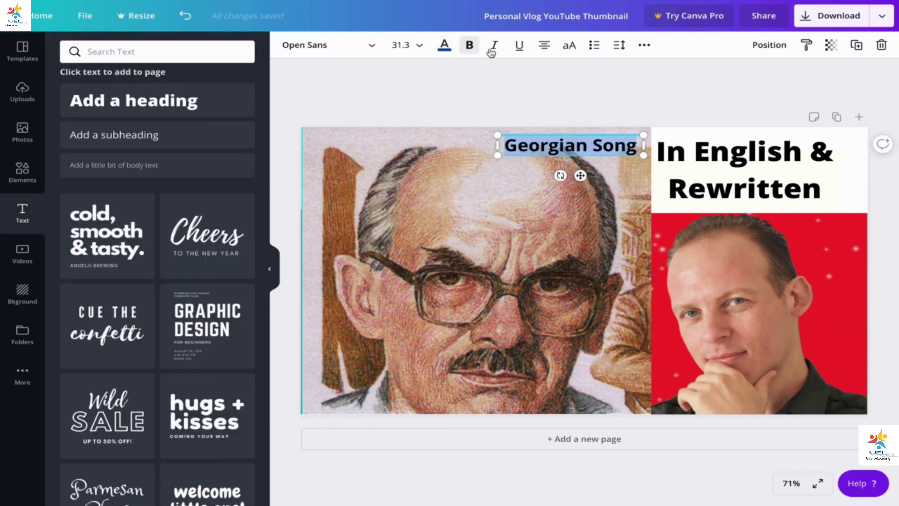
pyautogui.click(445, 46)
pyautogui.click(72, 157)
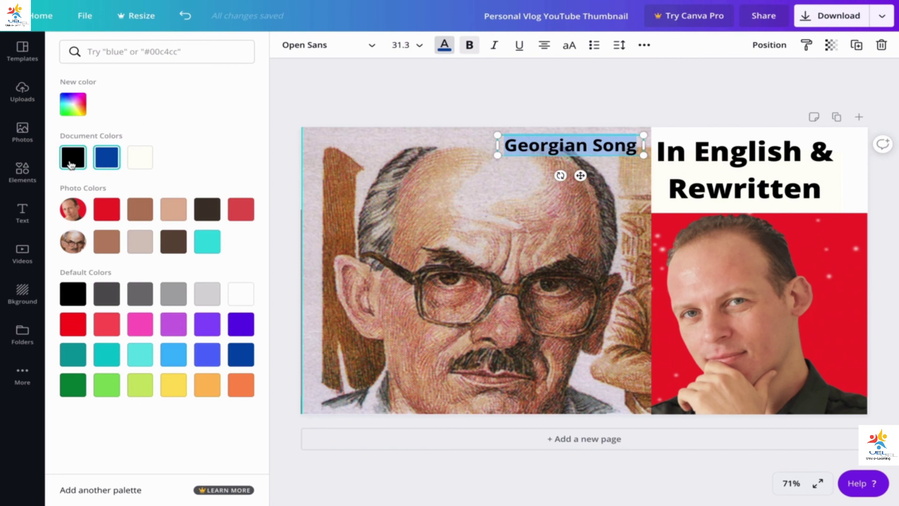
pyautogui.click(384, 107)
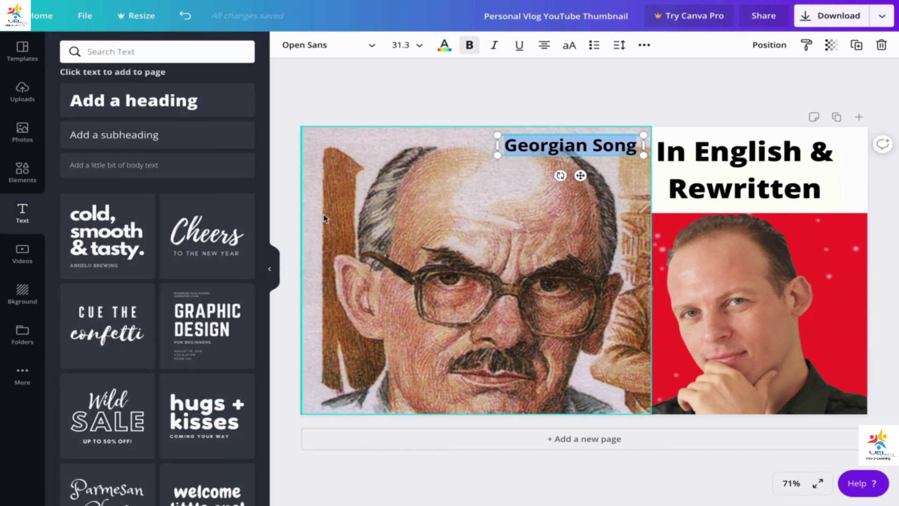
pyautogui.click(277, 216)
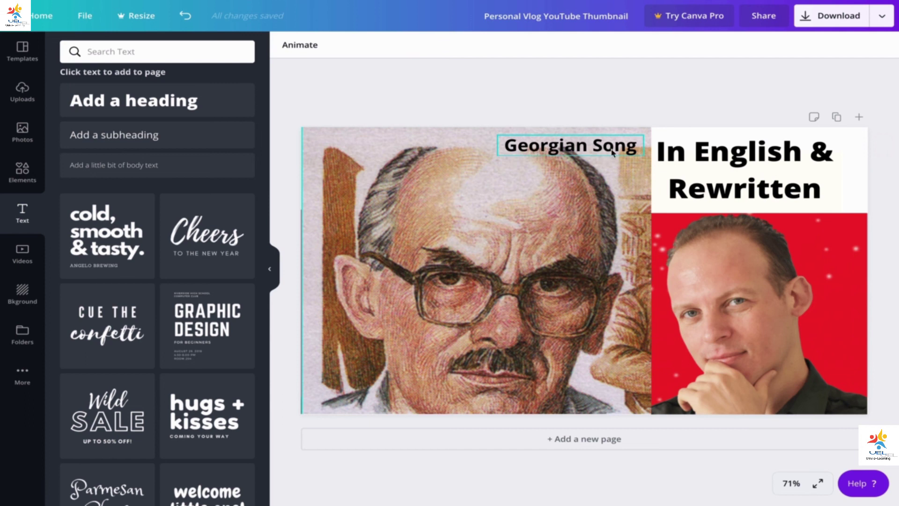
# Reposition the "Georgian Song" subheading against the portrait's upper edge, slightly closer to the heading.
pyautogui.click(576, 154)
pyautogui.moveTo(581, 176); pyautogui.dragTo(585, 180)
pyautogui.click(584, 101)
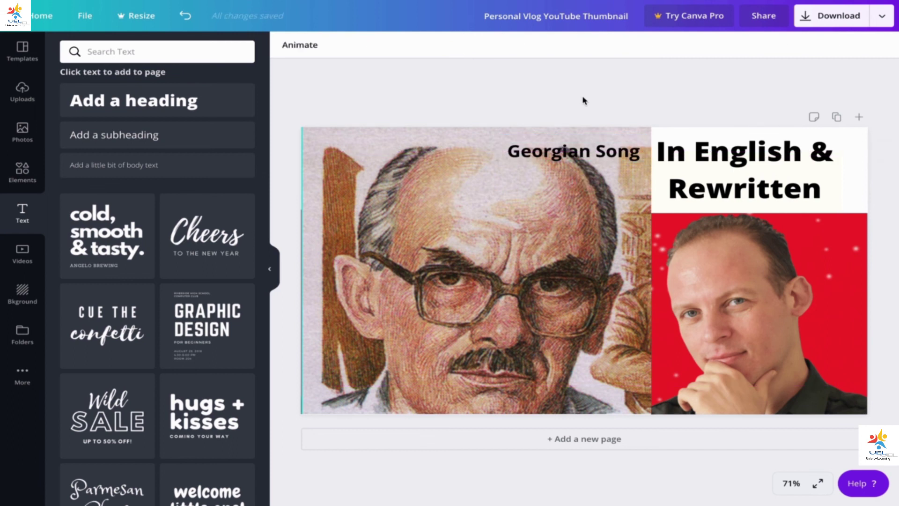
pyautogui.moveTo(566, 155); pyautogui.dragTo(566, 143)
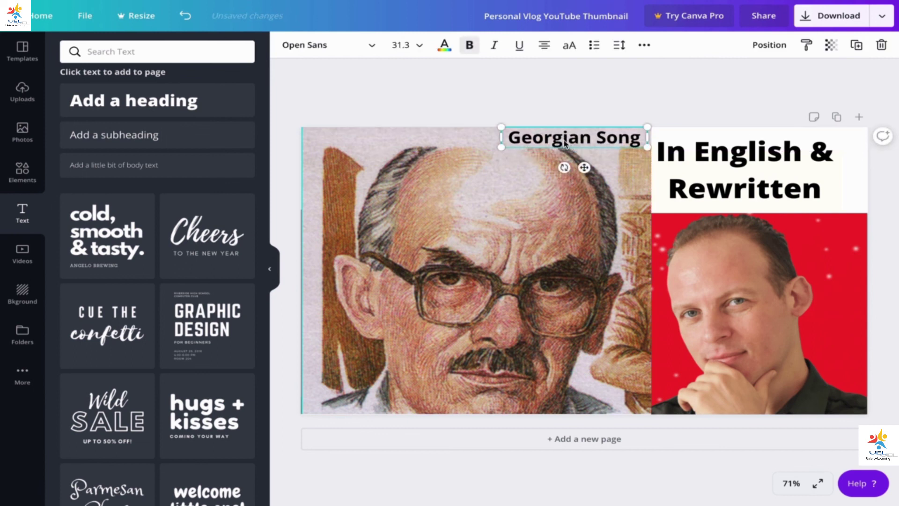
pyautogui.click(560, 105)
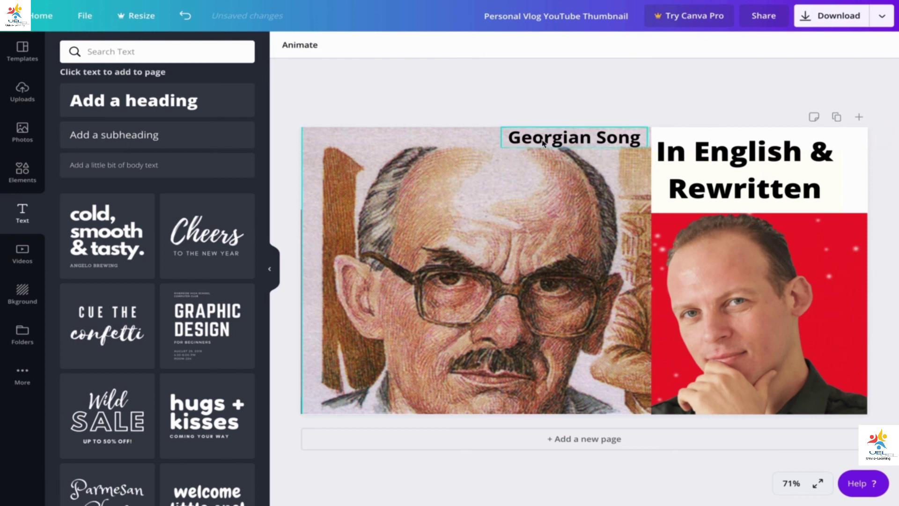